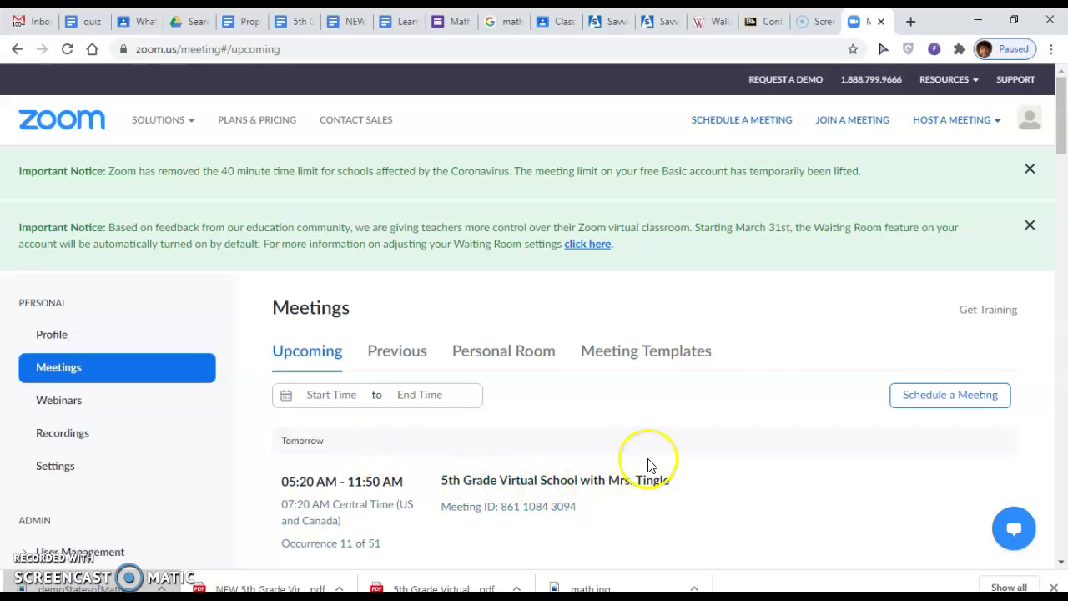
Open all occurrences of tomorrow's recurring 5th Grade Virtual School meeting for editing, at its security, video and meeting options.
drag(1062, 95, 1062, 117)
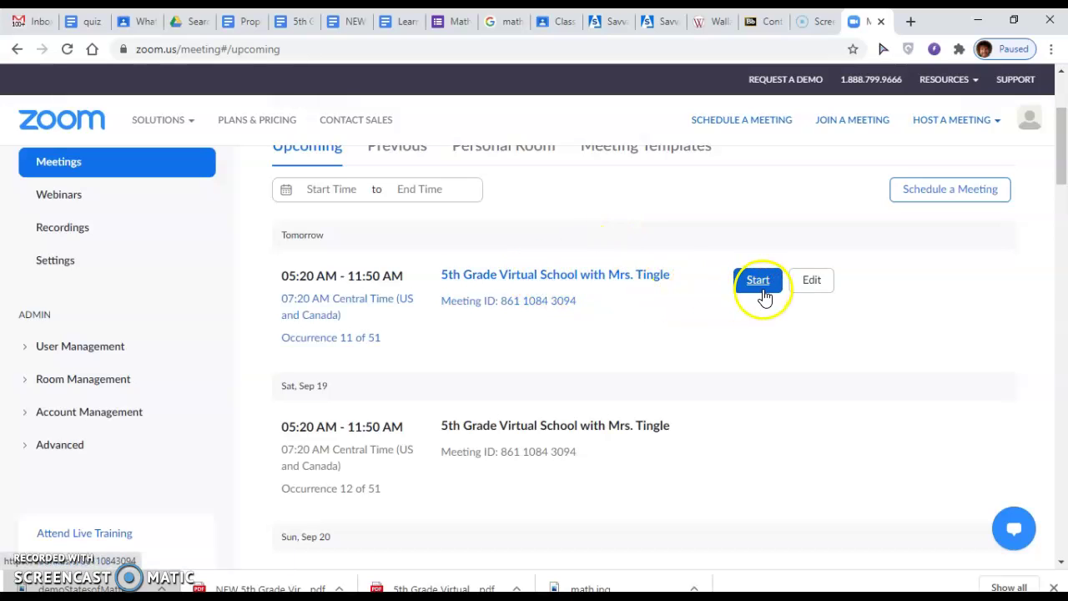
click(814, 284)
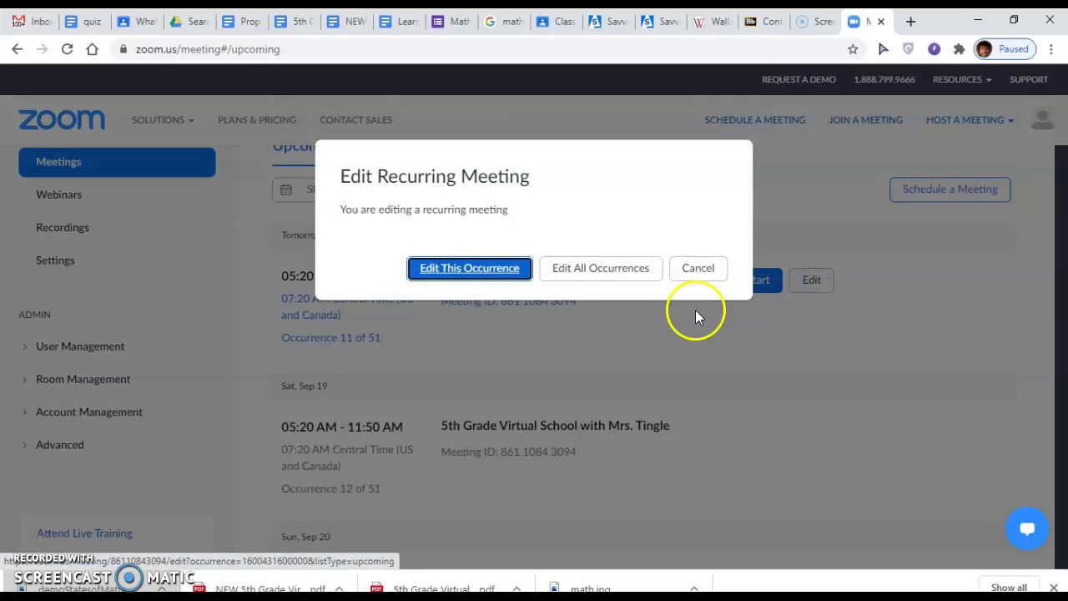
click(602, 276)
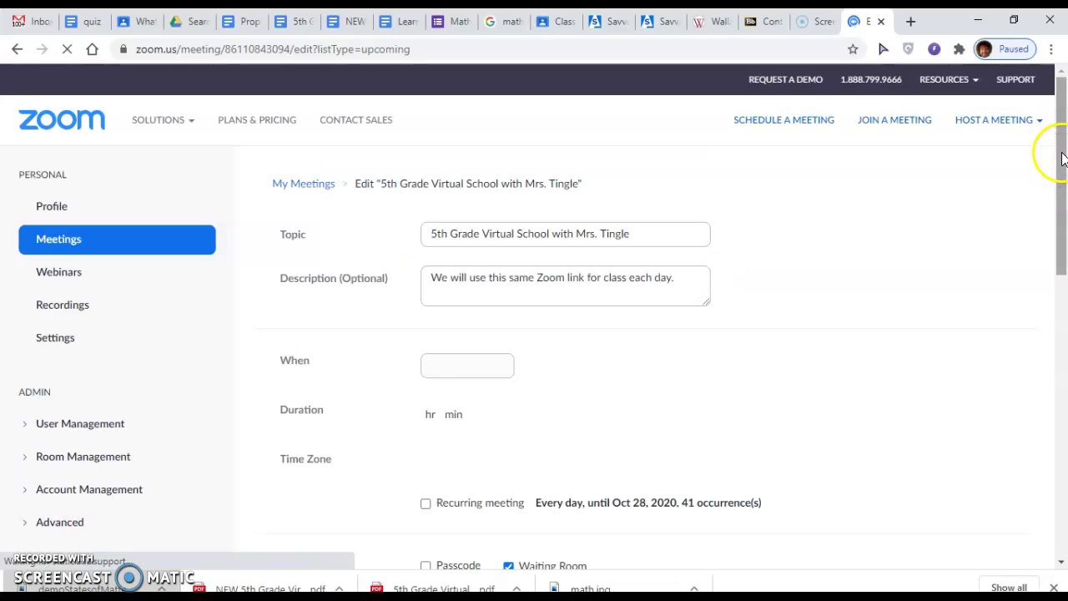
drag(1064, 155, 1065, 330)
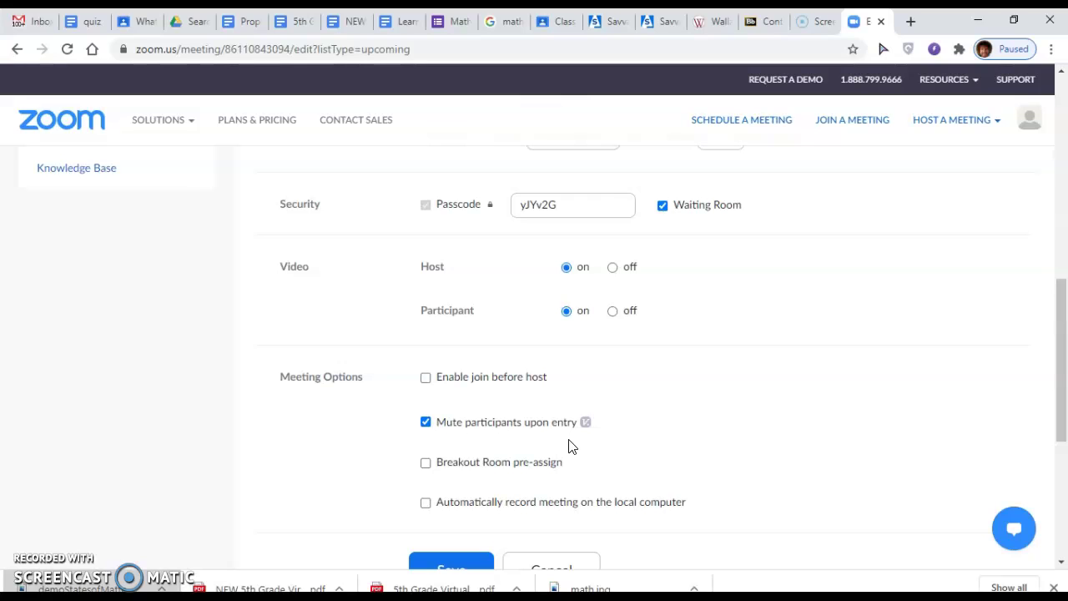
Try the Breakout Room pre-assign meeting option to look at its room creation choices, and switch it off again.
click(427, 464)
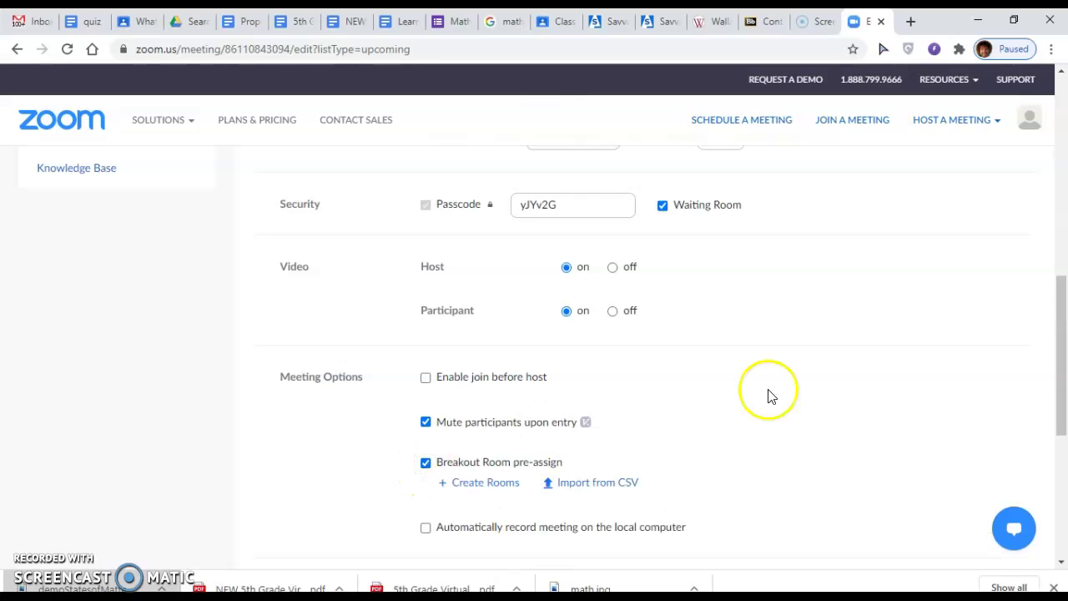
drag(1057, 334, 1057, 384)
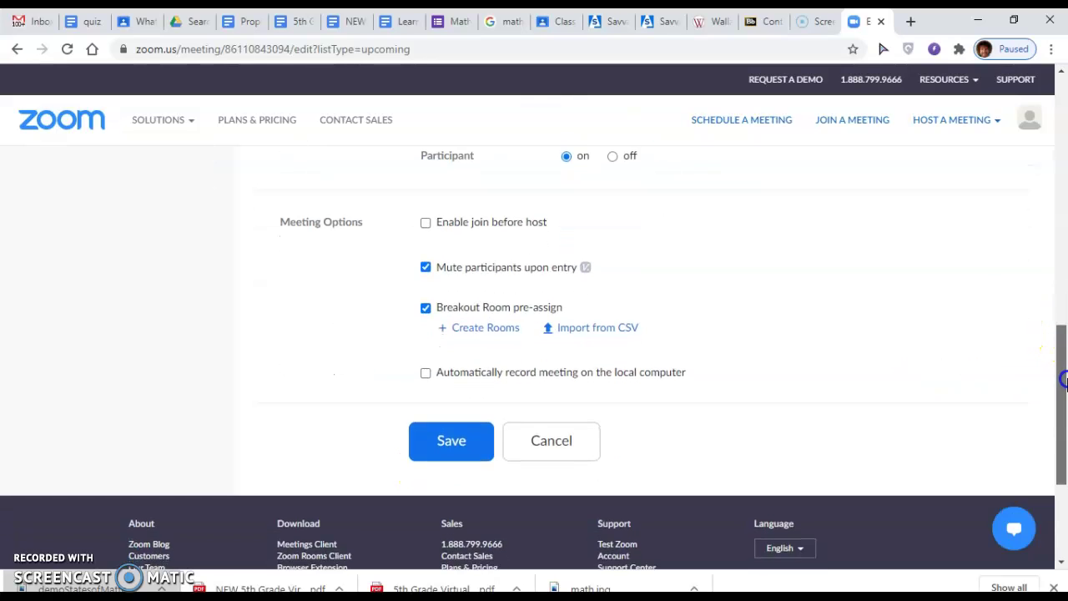
click(426, 308)
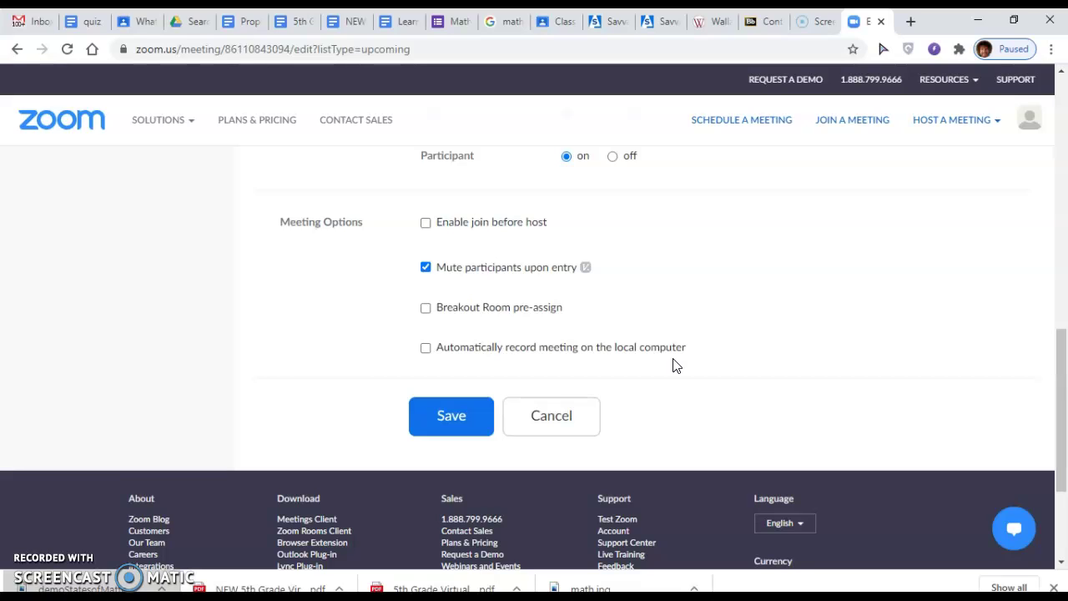
Save the recurring meeting and open the account's meeting settings.
click(458, 421)
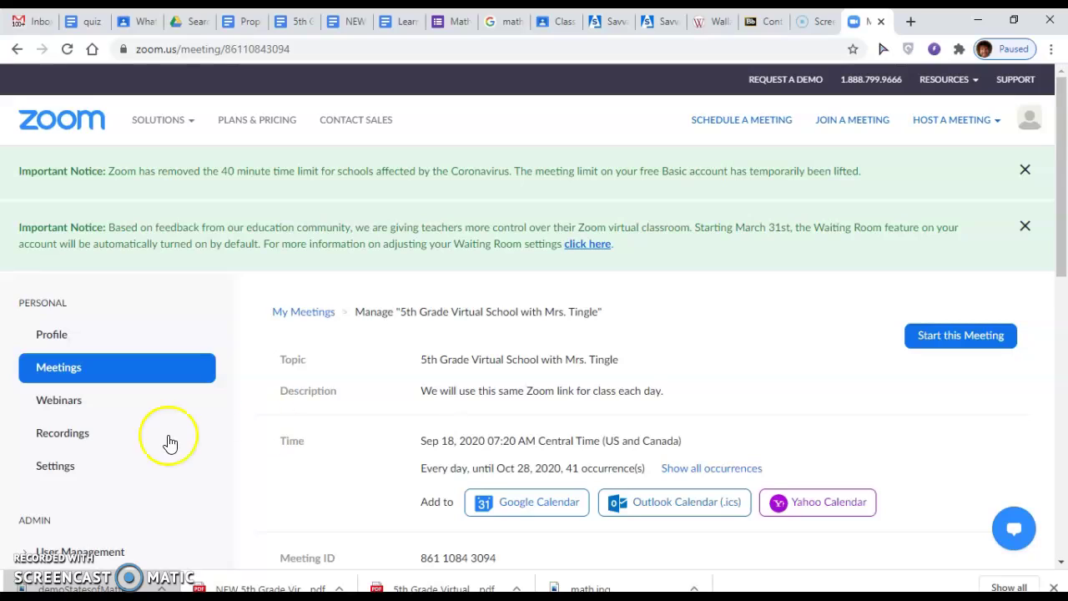
click(56, 467)
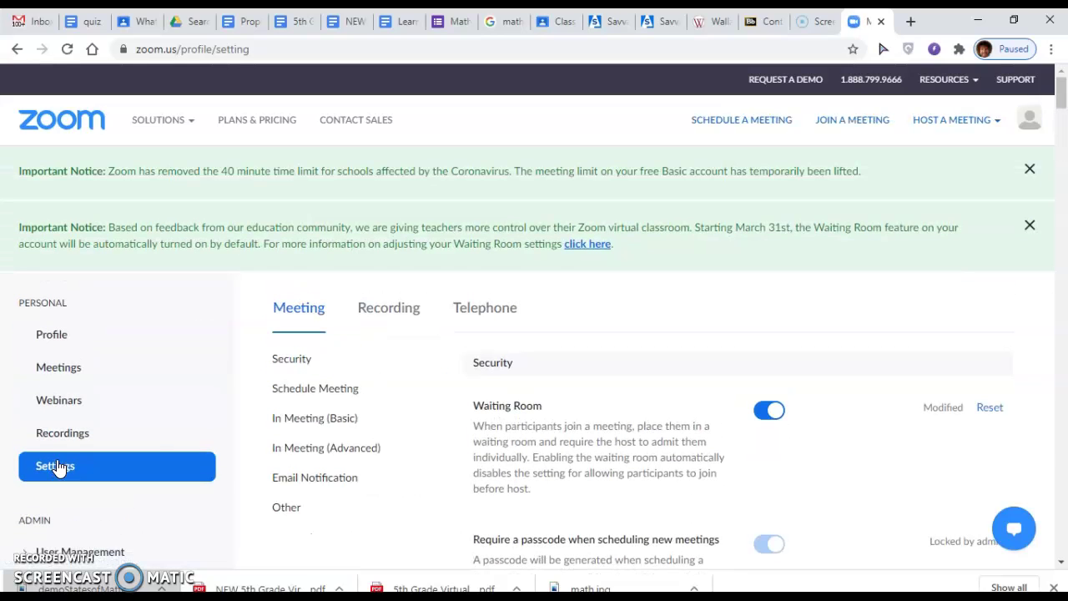
Review the Security and Schedule Meeting settings, including passcode embedding, host and participant video, join before host and mute upon entry.
click(1062, 96)
drag(1062, 96, 1063, 145)
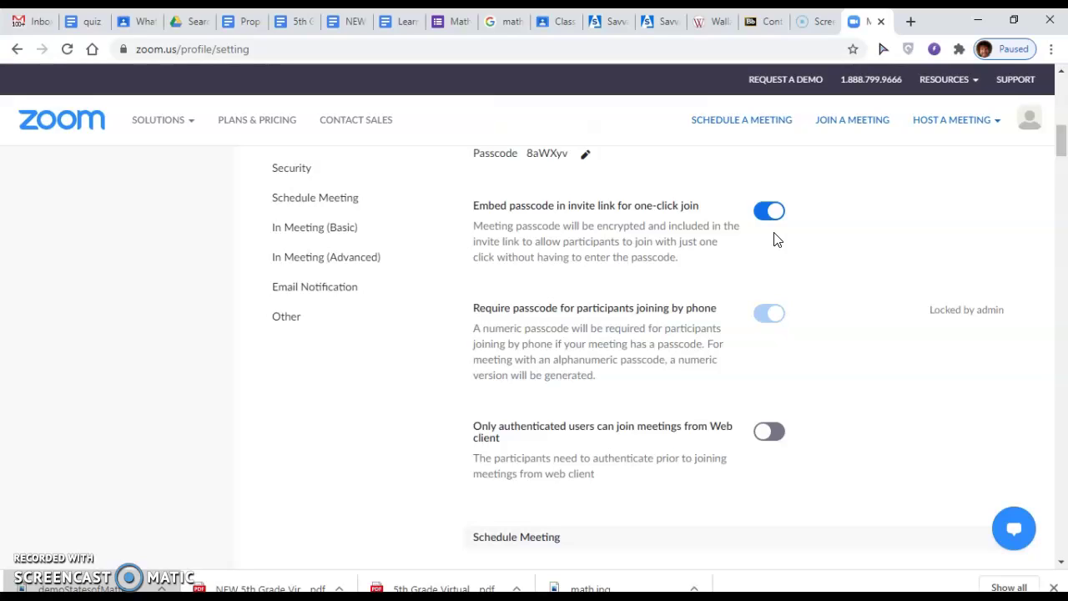
click(1062, 142)
drag(1062, 141, 1063, 167)
click(618, 230)
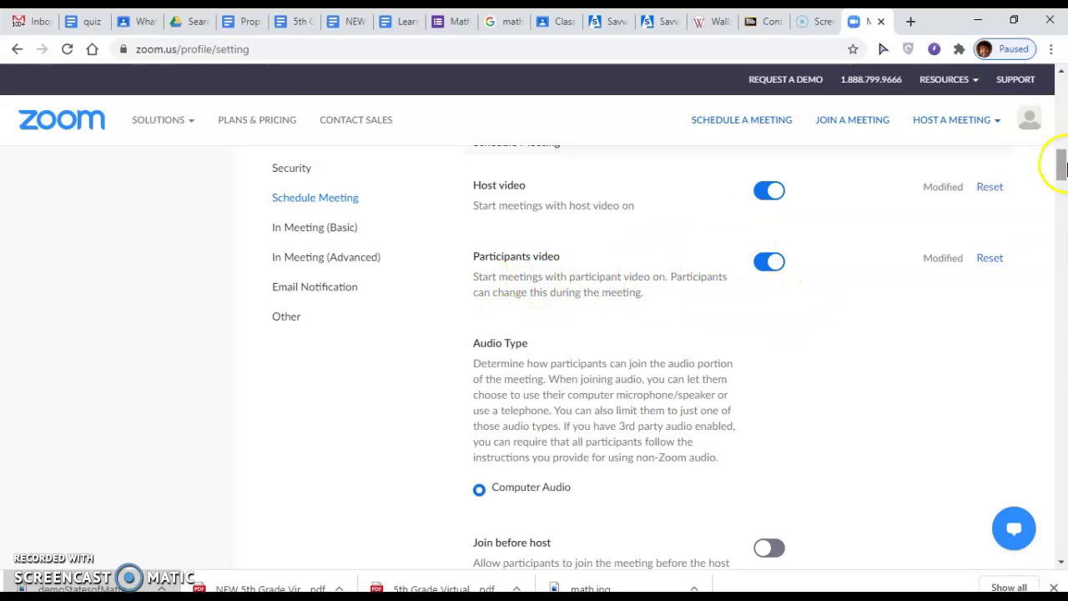
drag(1063, 163, 1063, 182)
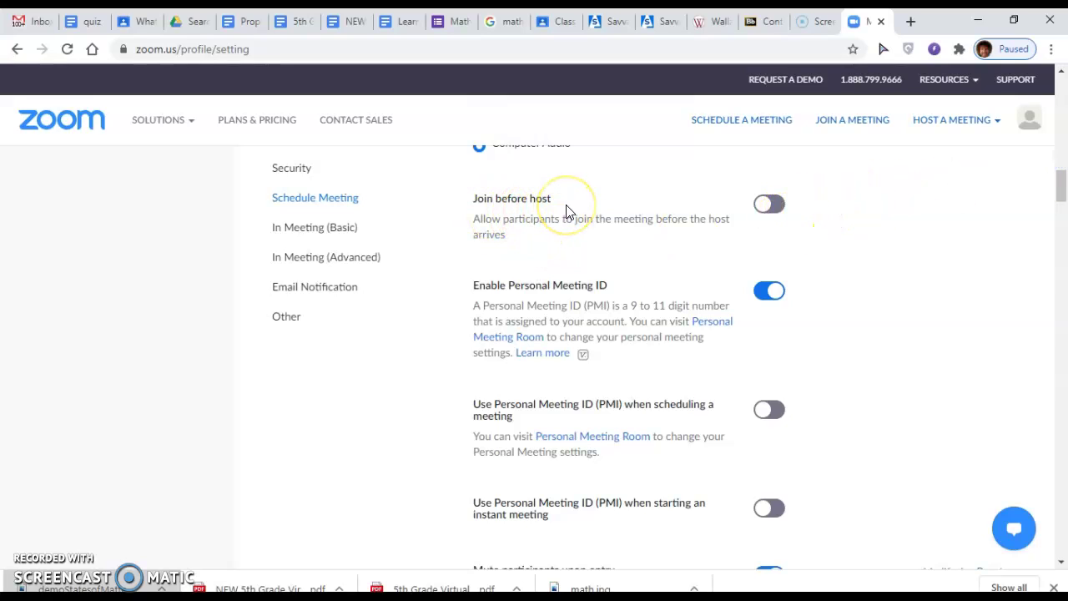
click(1061, 190)
drag(1061, 191, 1062, 211)
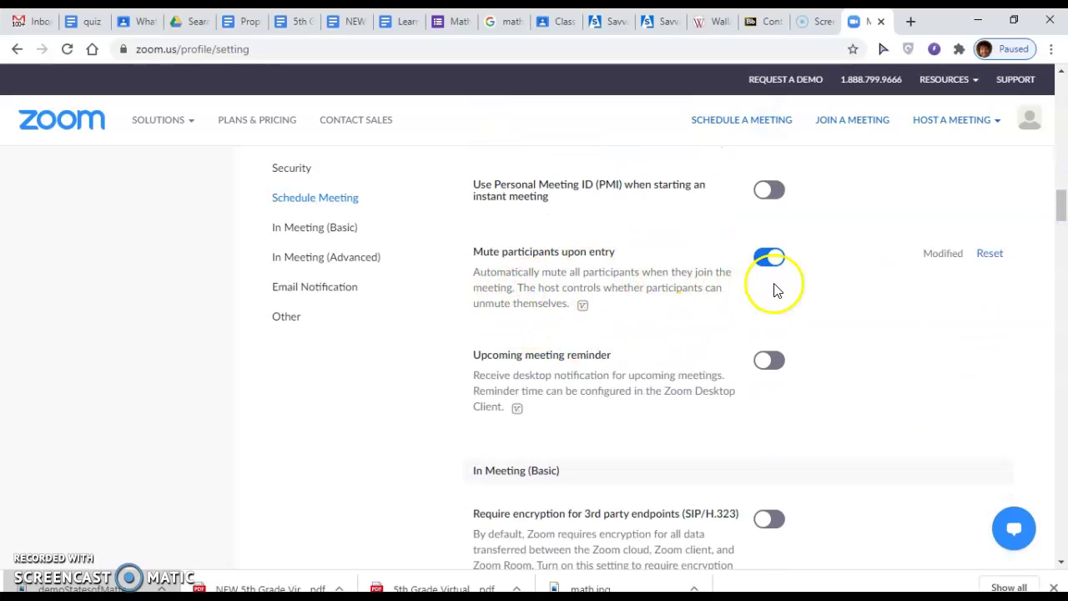
Examine the In Meeting (Basic) settings, including chat, private chat, auto saving chats, sound notification, file transfer, screen sharing, annotation, whiteboard and participant renaming.
drag(1061, 207, 1061, 232)
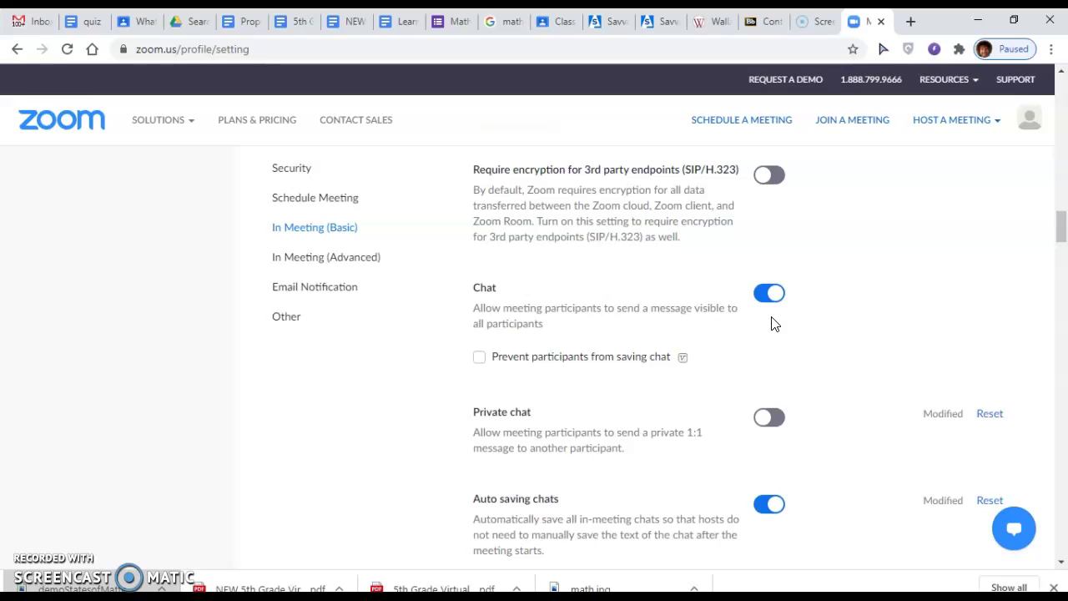
click(1062, 227)
drag(1063, 224, 1064, 238)
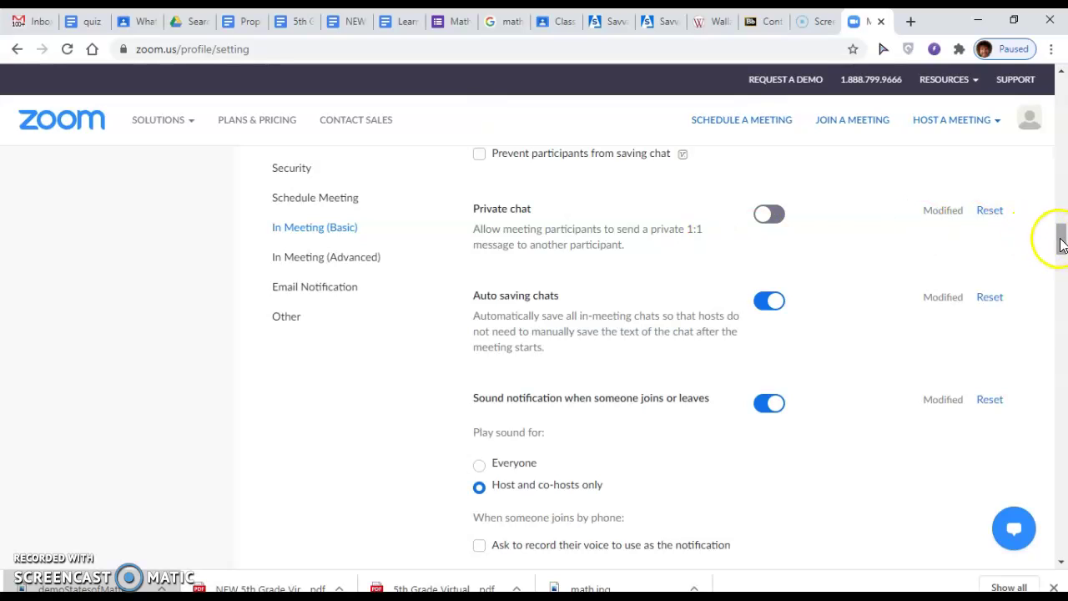
drag(1063, 239, 1063, 246)
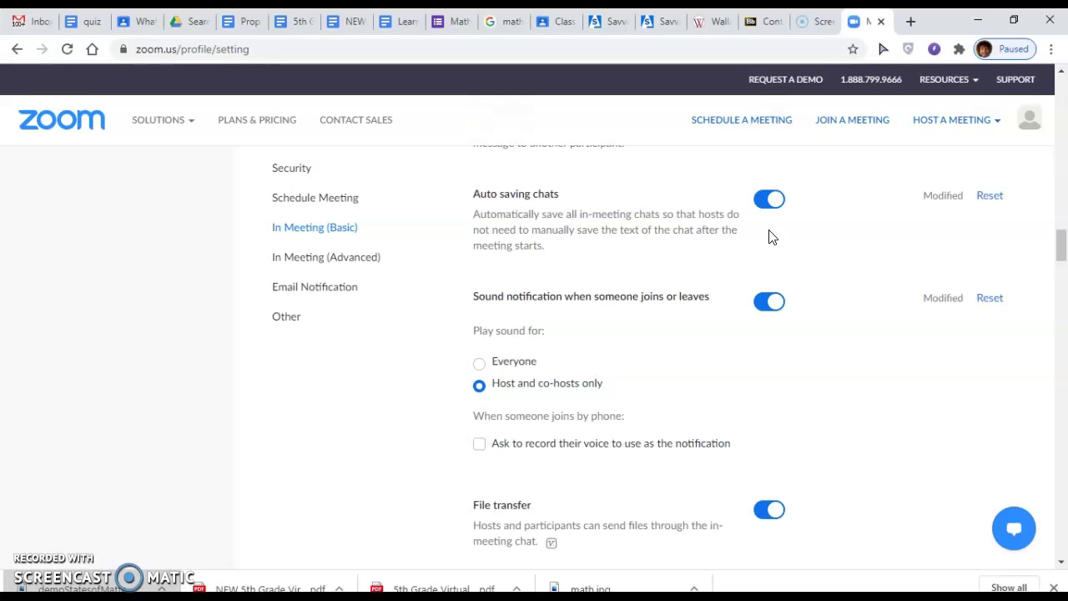
click(1062, 247)
drag(1062, 247, 1062, 253)
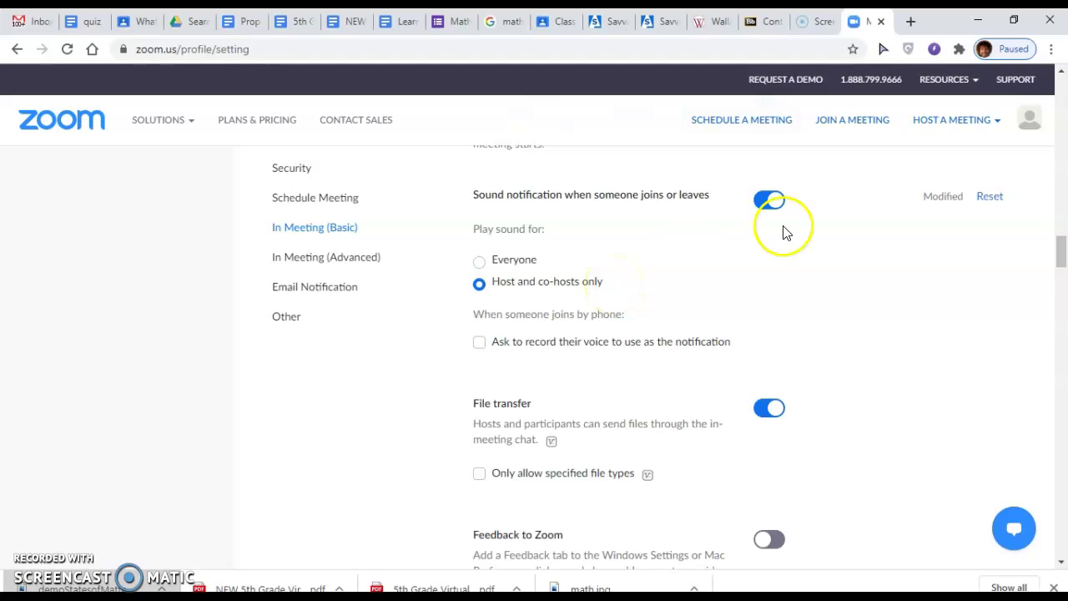
click(1062, 250)
drag(1062, 251, 1064, 281)
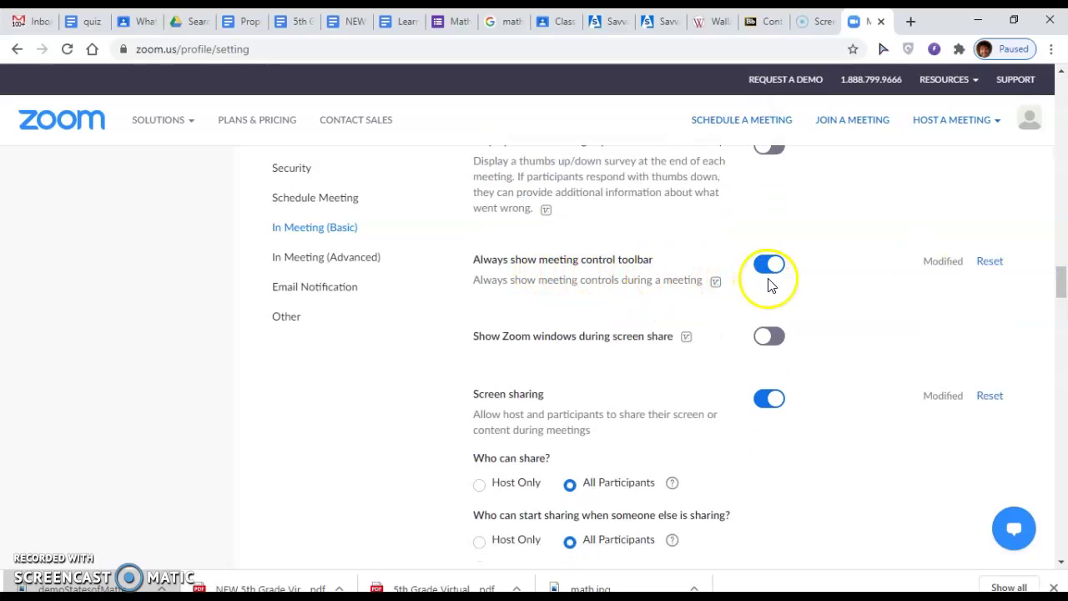
drag(1061, 278, 1060, 291)
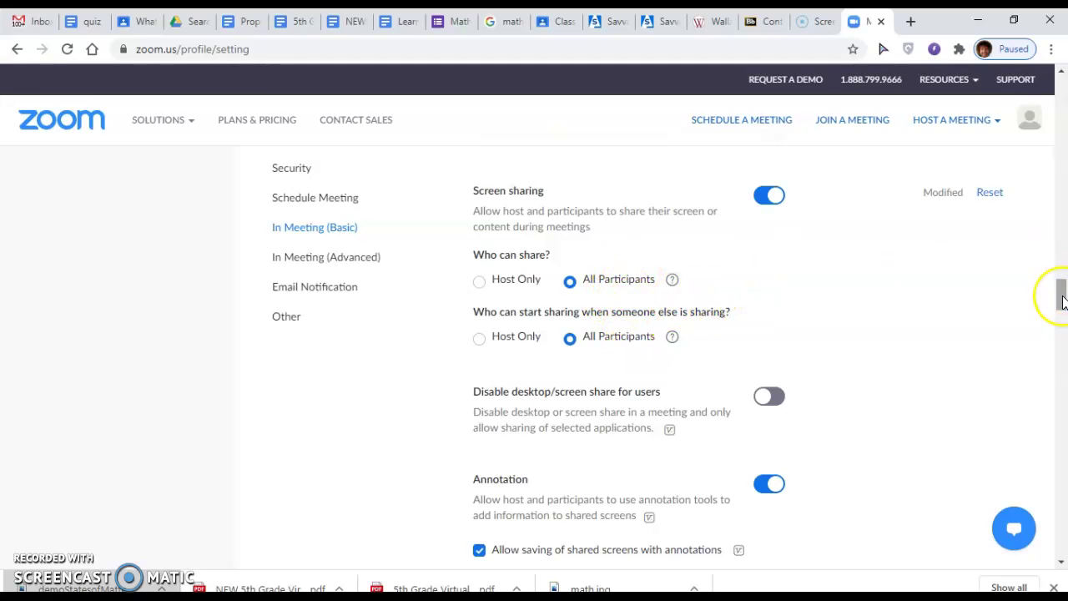
drag(1063, 302, 1063, 314)
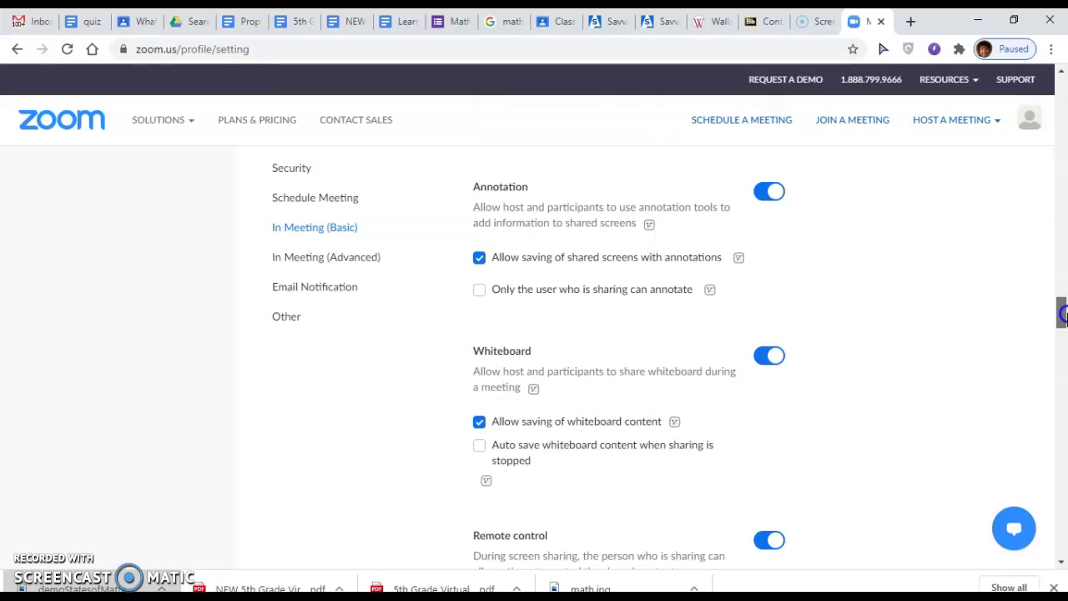
drag(1064, 314, 1063, 355)
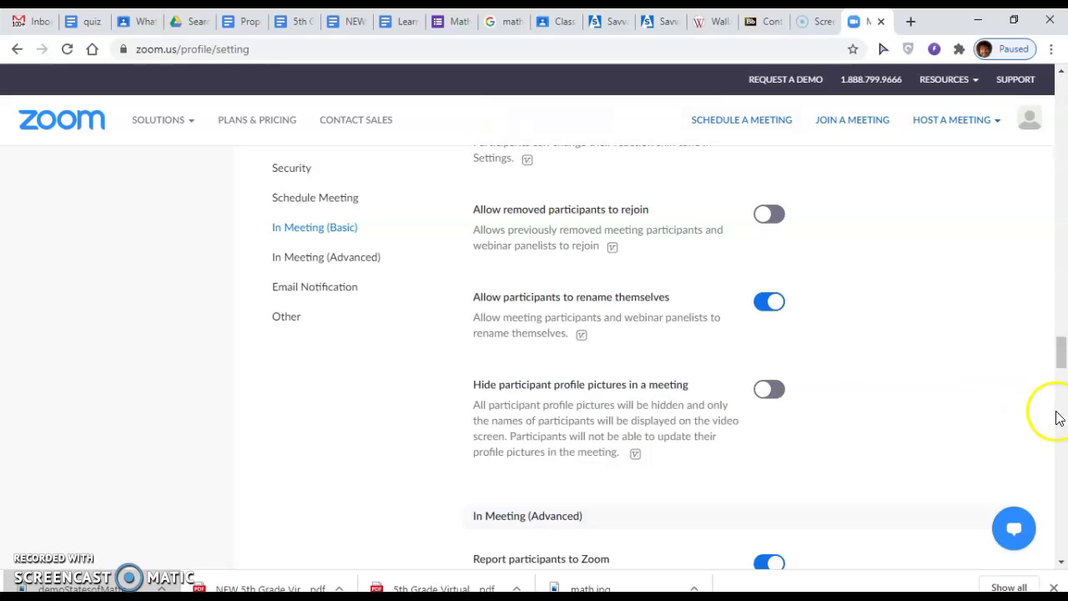
Review the In Meeting (Advanced), Email Notification and Other settings, including breakout rooms and meeting cancellation notices, and return to the Security settings.
drag(1062, 352, 1062, 373)
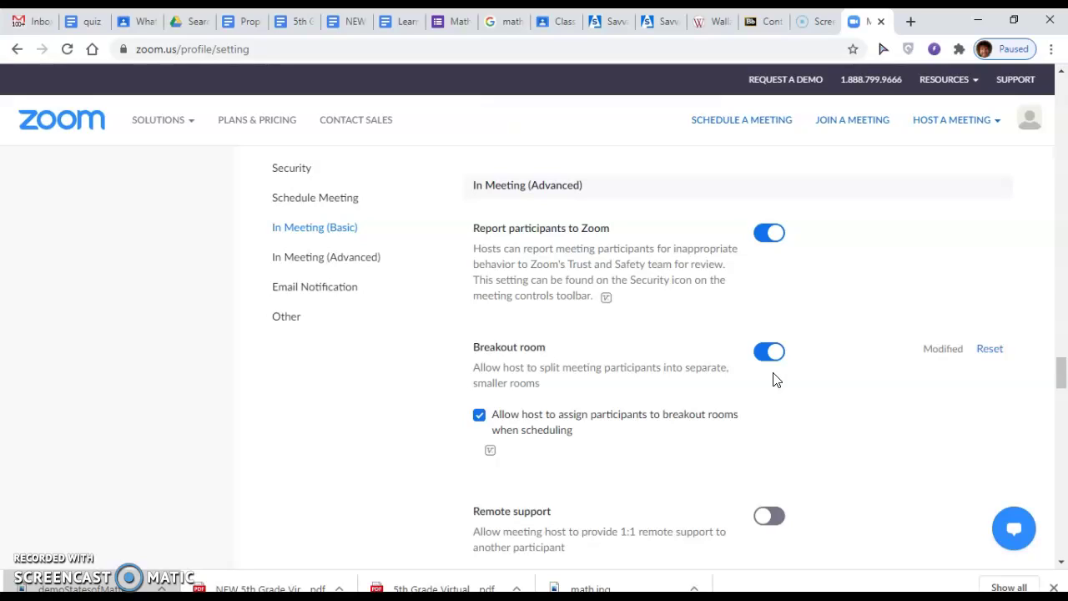
click(1062, 375)
drag(1062, 375, 1063, 476)
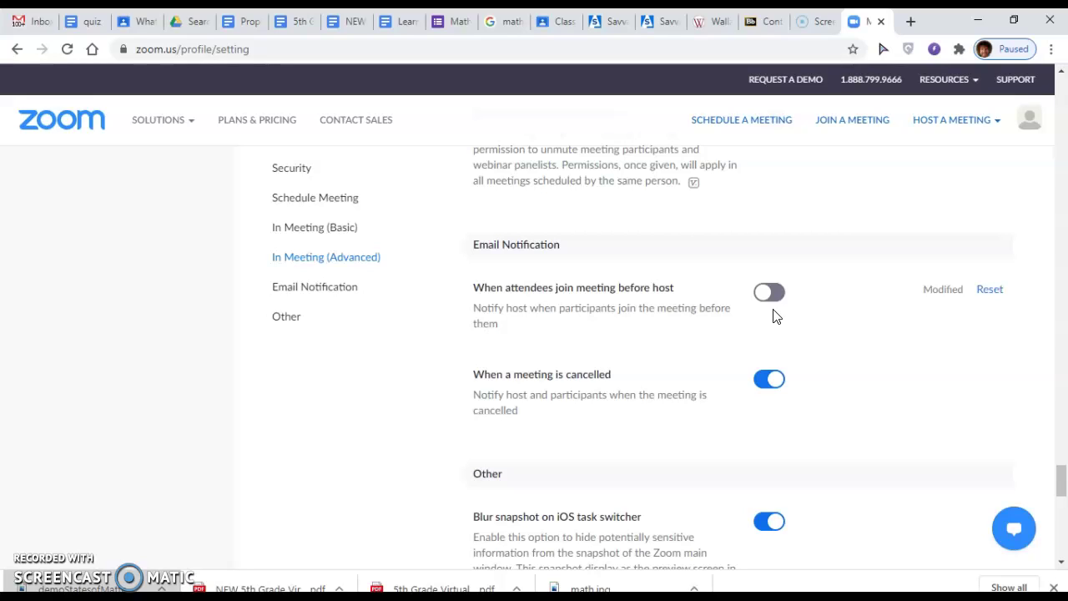
click(774, 381)
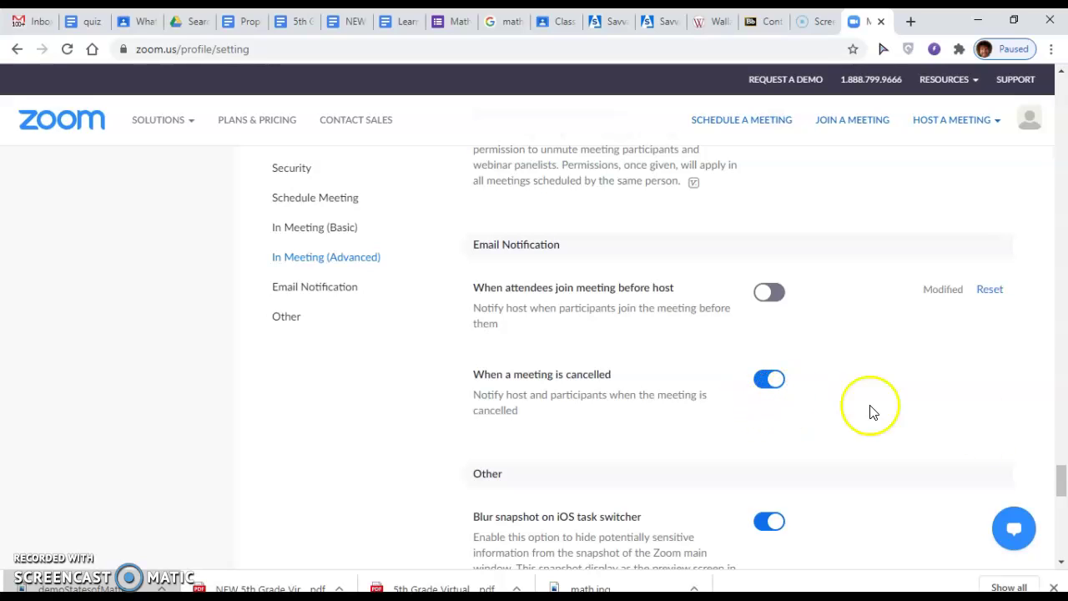
click(1062, 480)
drag(1061, 480, 1063, 521)
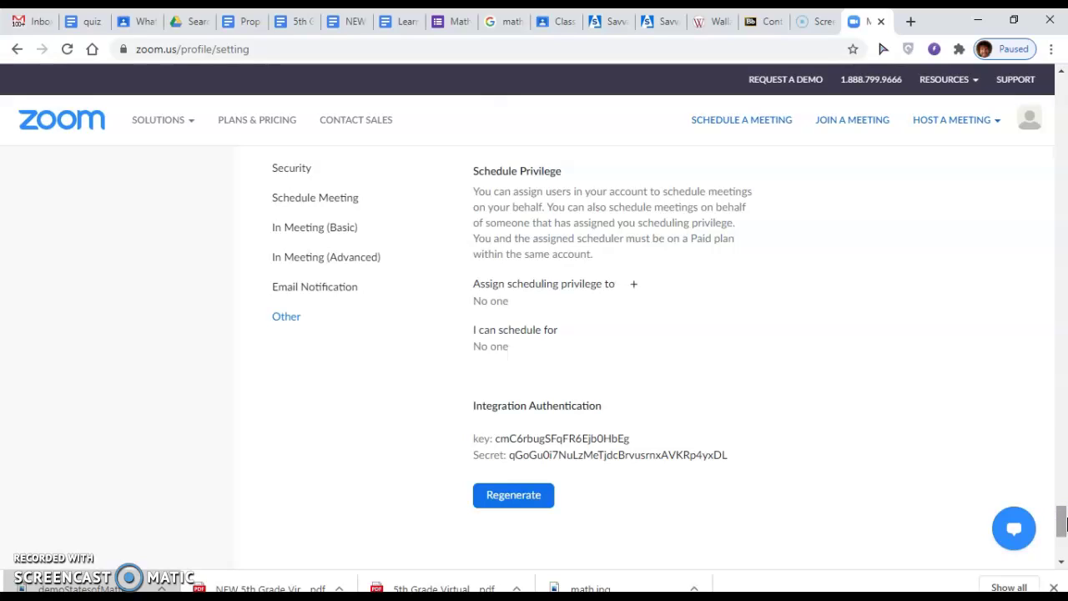
drag(1063, 523, 1064, 88)
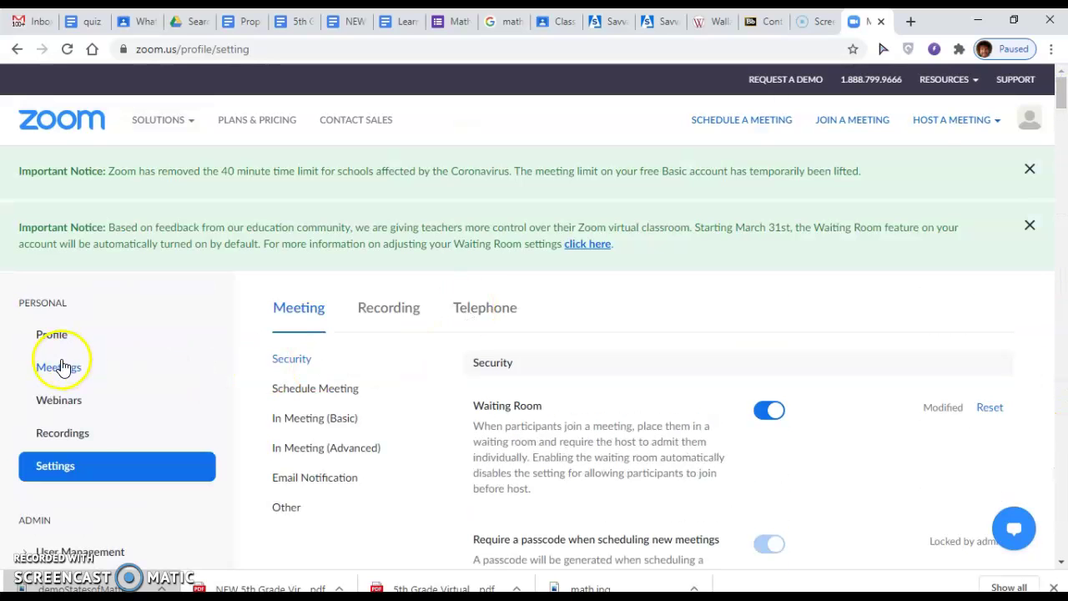